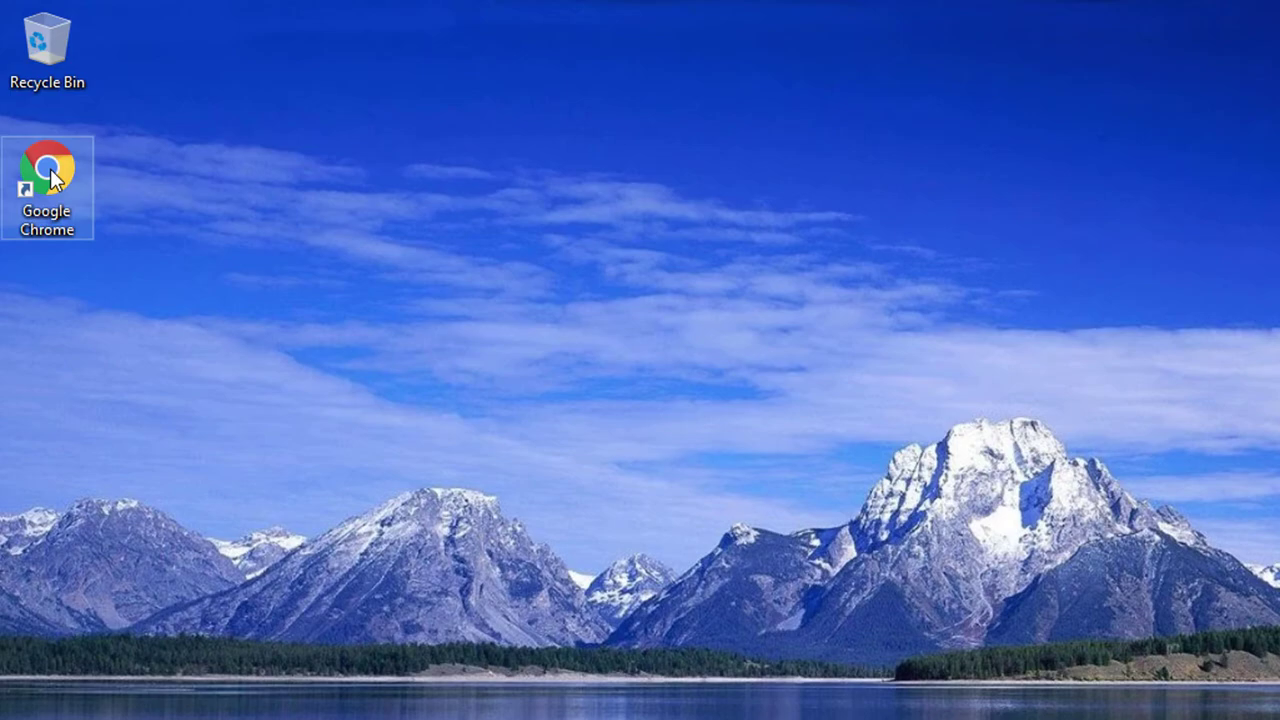
# Launch Chrome, search for 'nordpass', and open the nordpass.com result
pyautogui.doubleClick(52, 178)
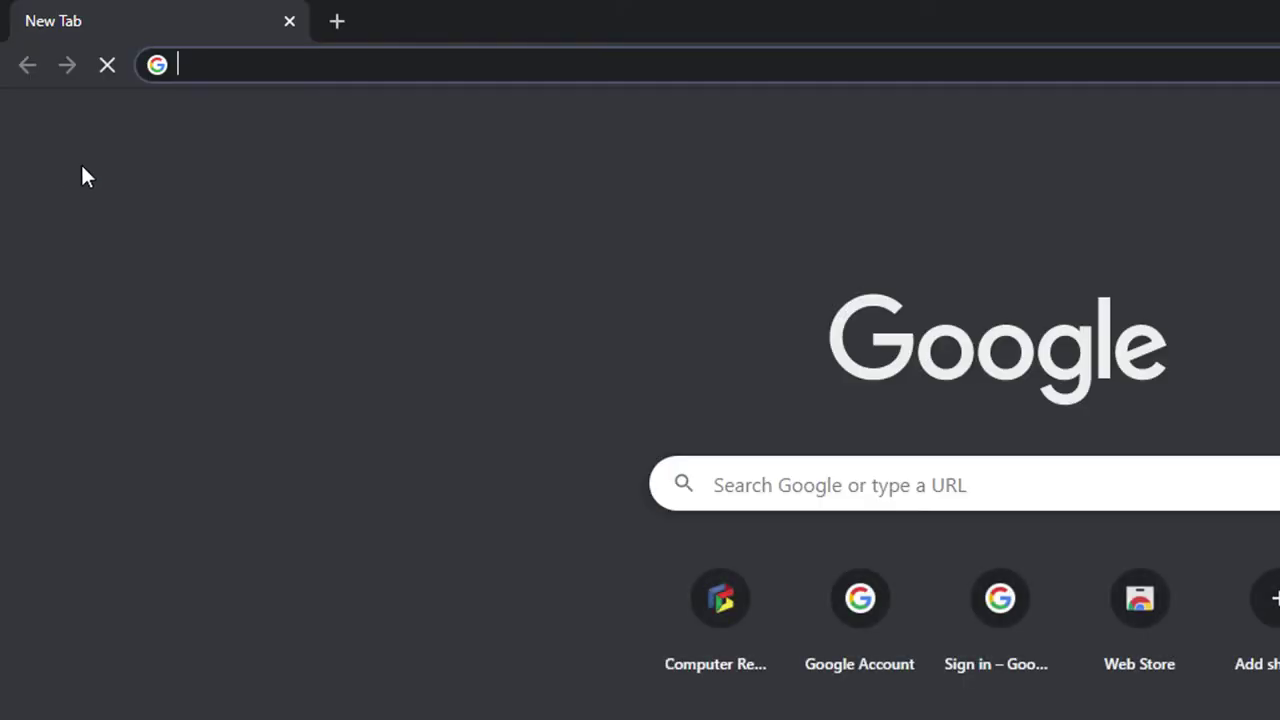
pyautogui.write('n')
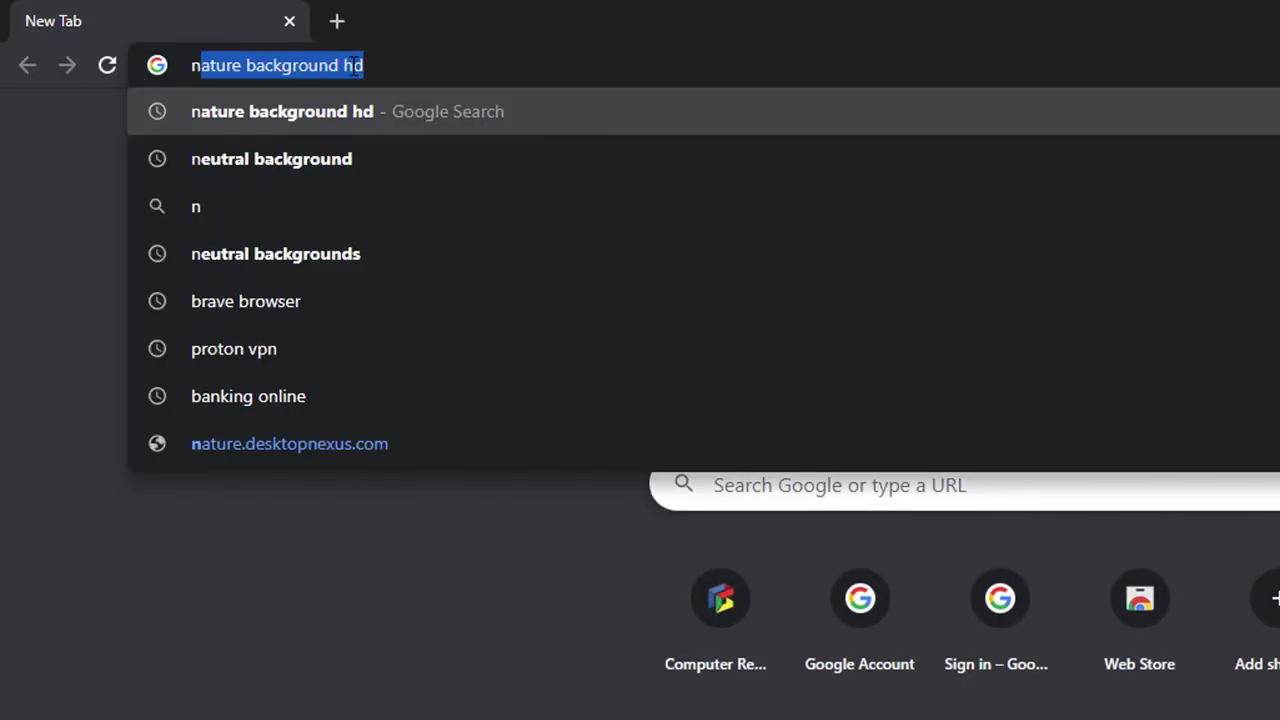
pyautogui.write('ordpass')
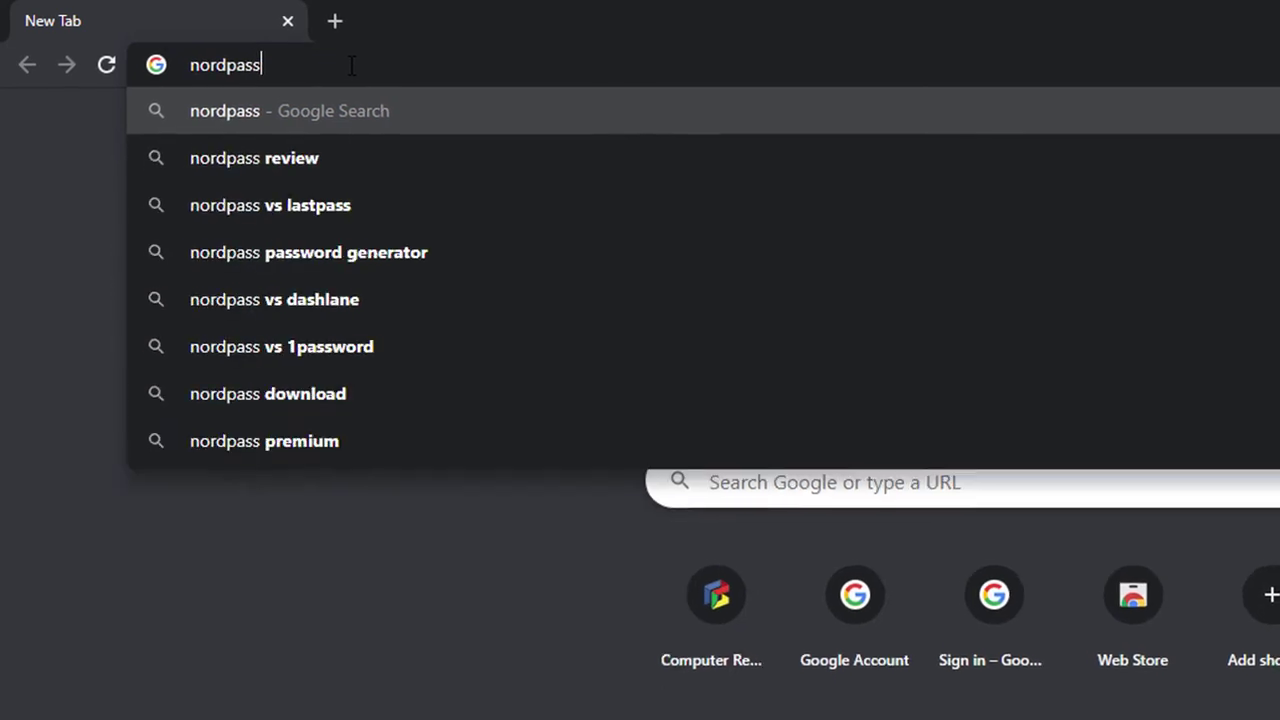
pyautogui.press('Return')
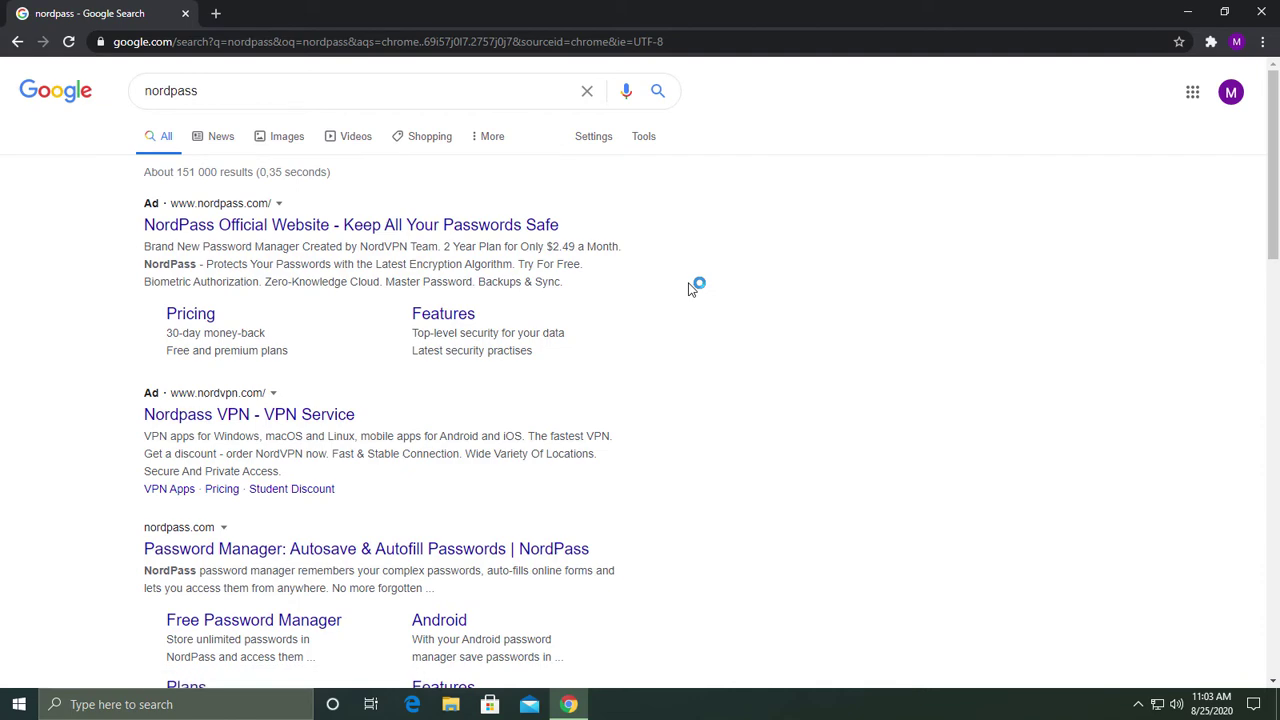
pyautogui.scroll(-2, 690, 288)
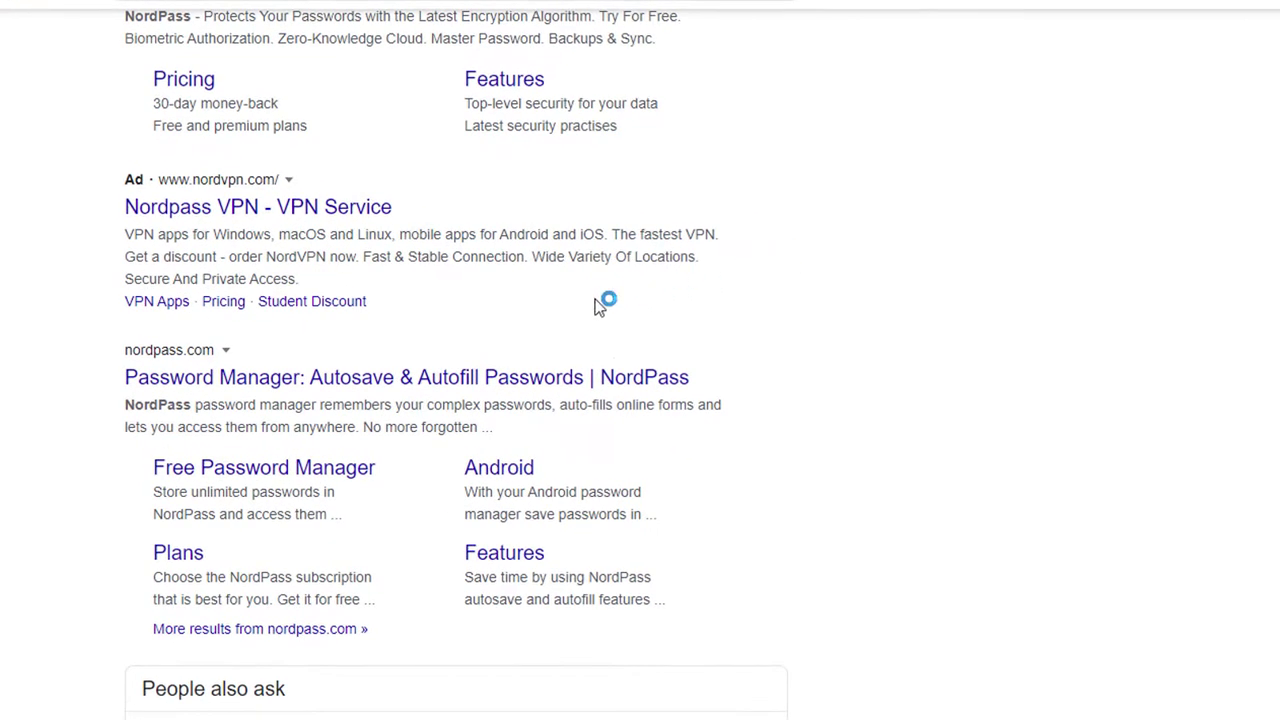
pyautogui.click(430, 390)
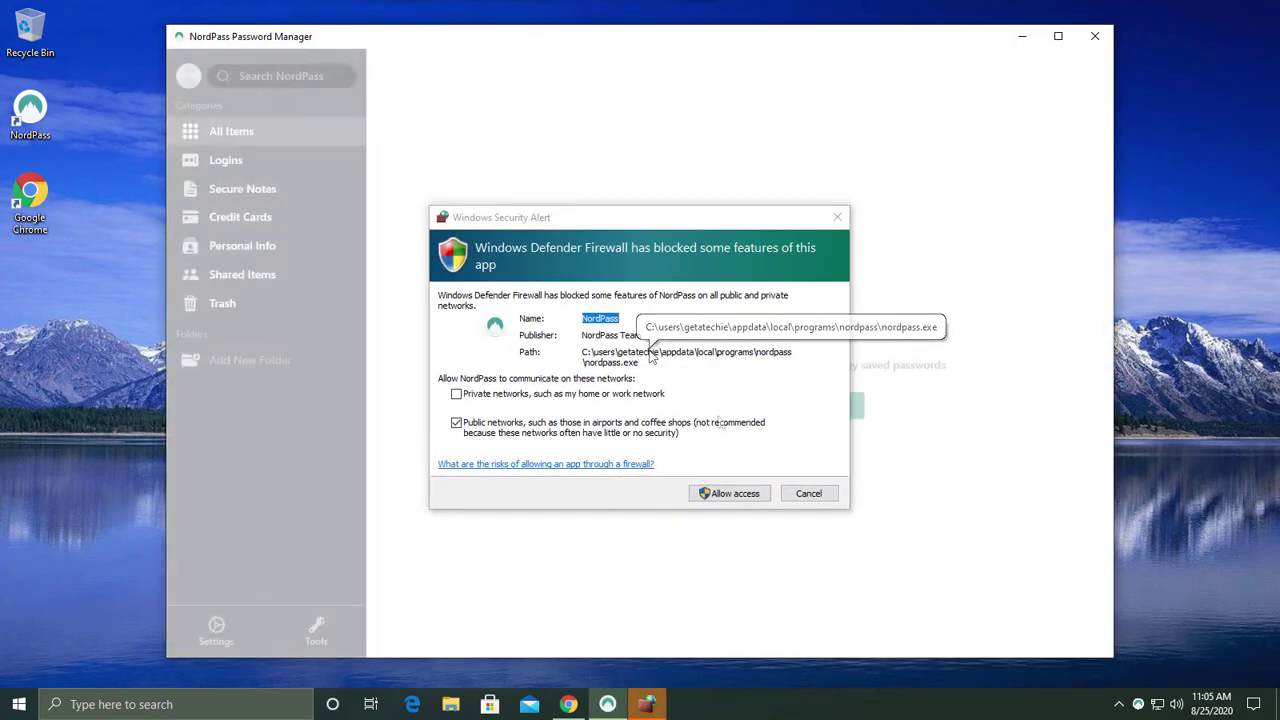
# Allow NordPass through Windows Defender Firewall on both private and public networks
pyautogui.click(550, 394)
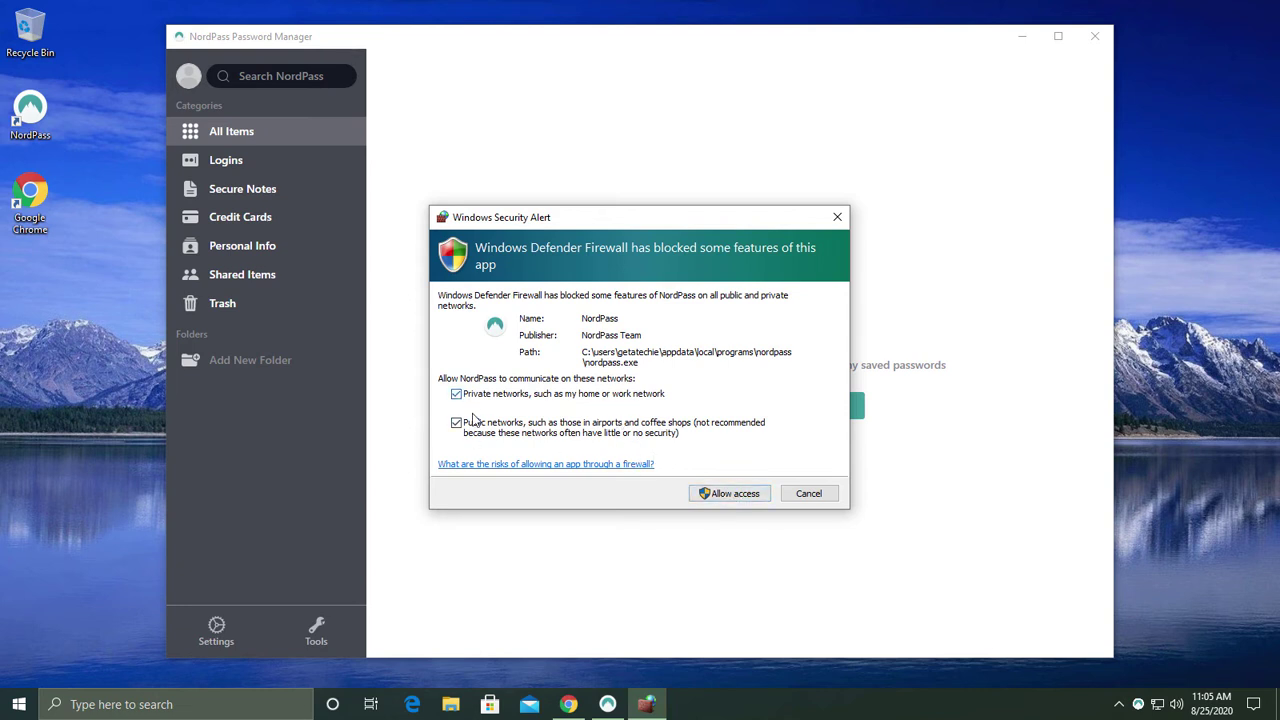
pyautogui.click(716, 497)
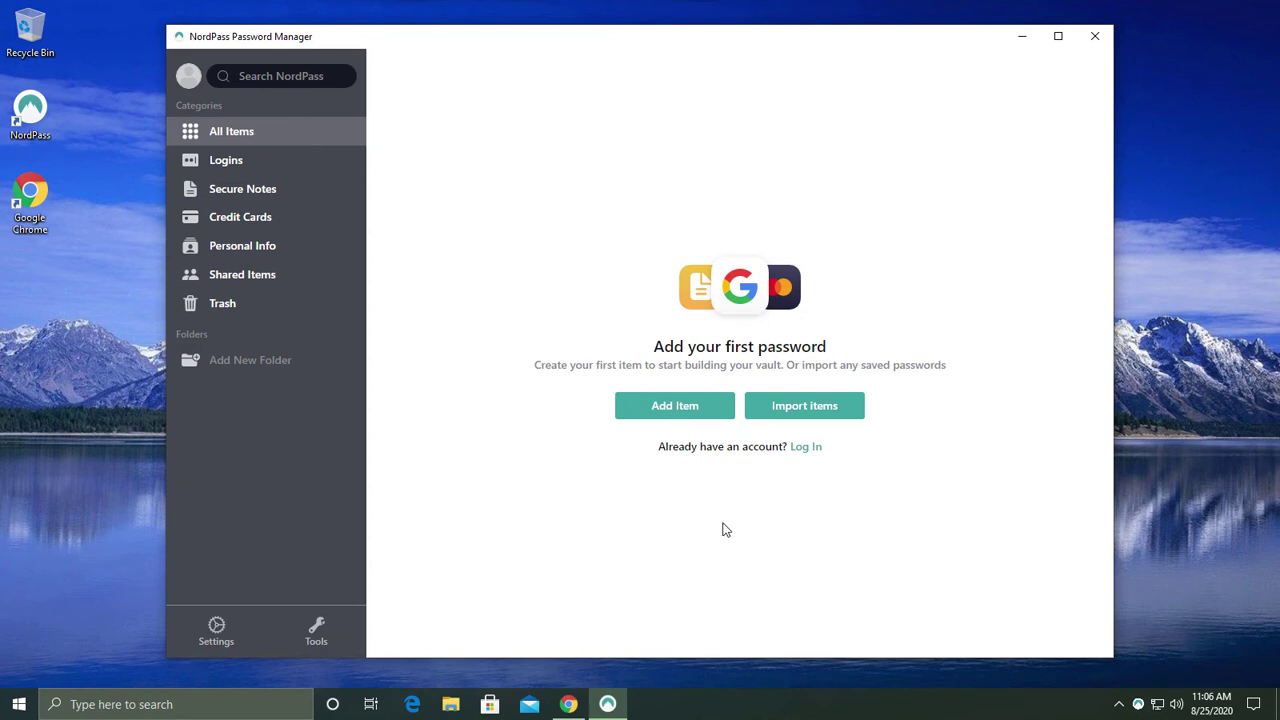
# Add a new login with the account holder's name as title, their Gmail address and password
pyautogui.click(675, 408)
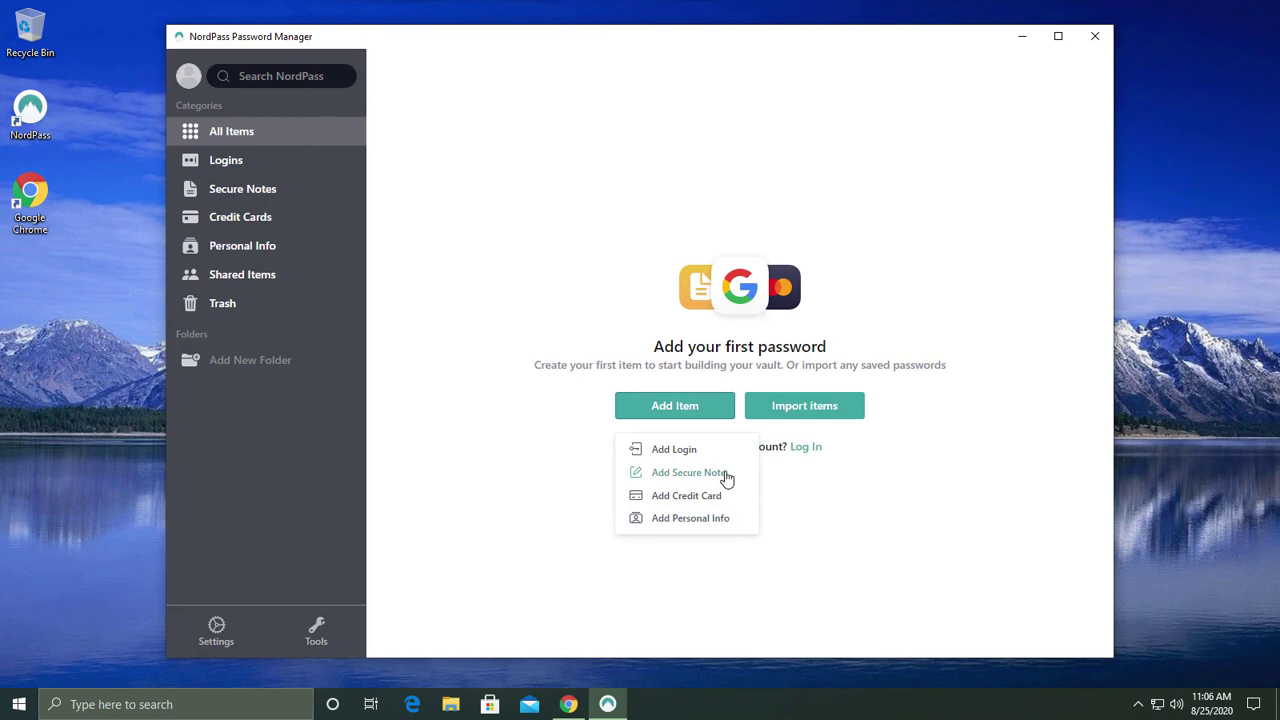
pyautogui.click(670, 450)
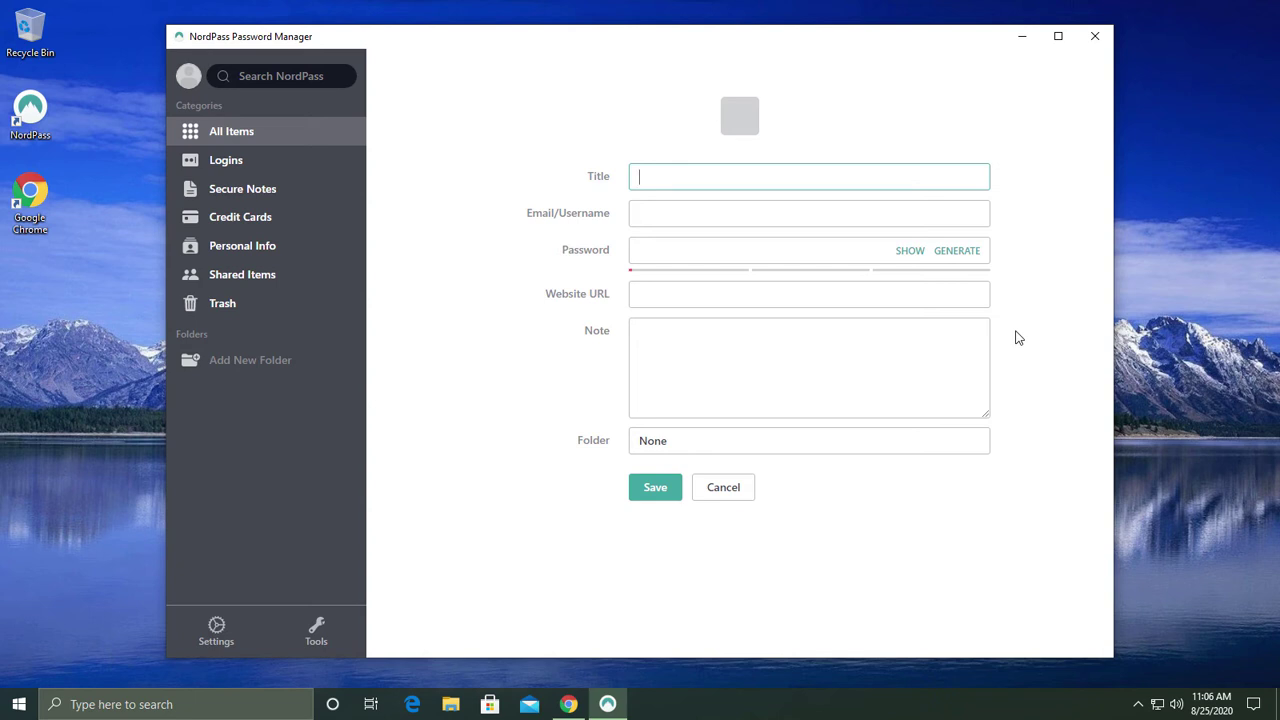
pyautogui.press('Tab')
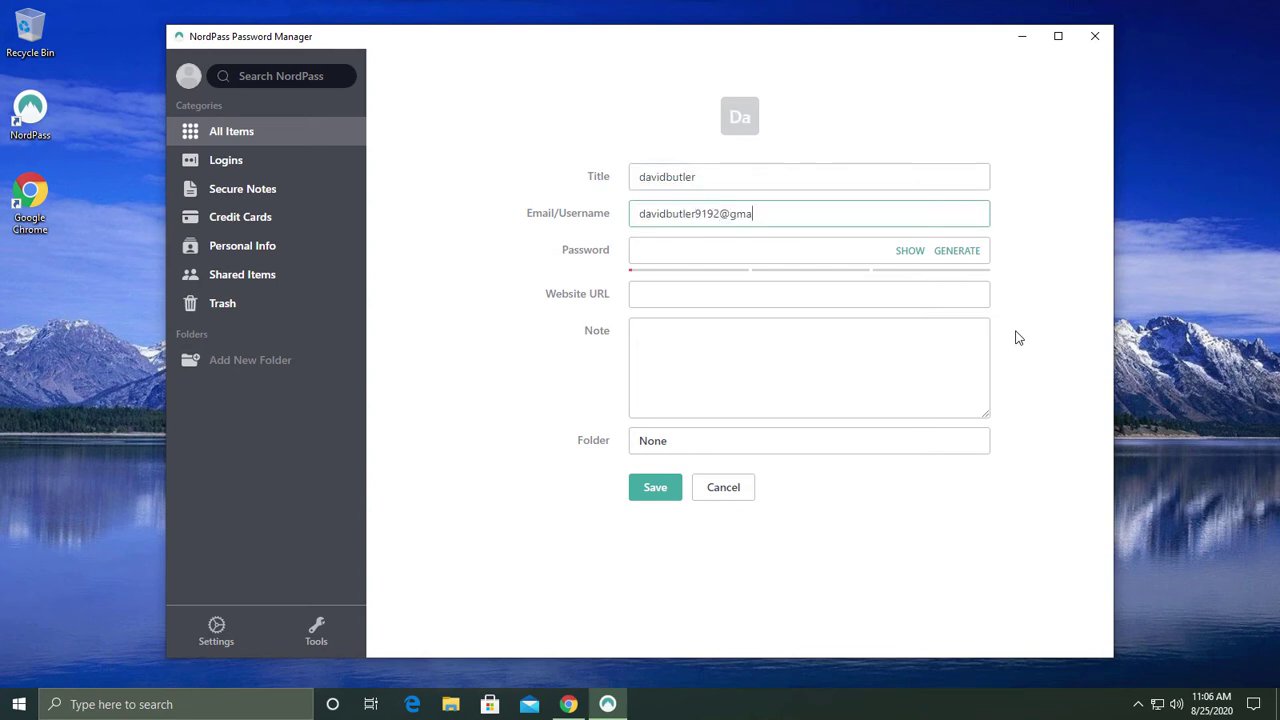
pyautogui.press('Tab')
pyautogui.write('•••••••••••••')
pyautogui.click(845, 317)
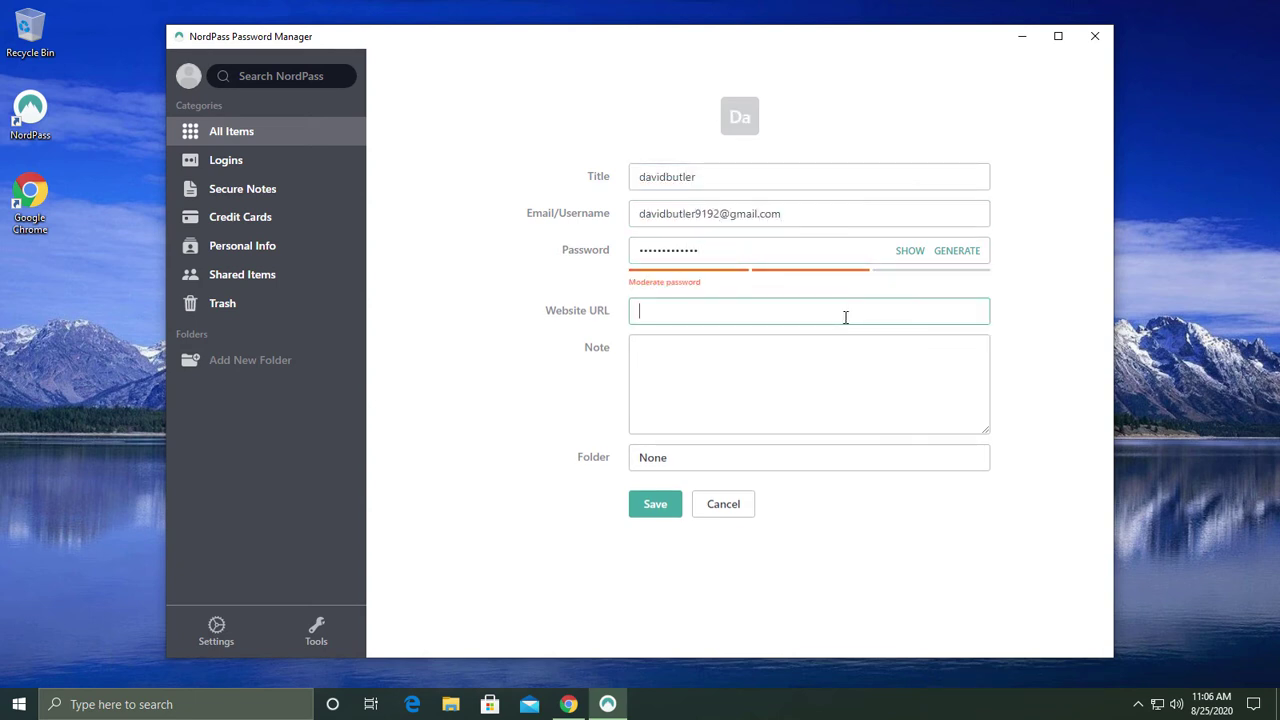
pyautogui.write('www.gmail.com')
pyautogui.click(748, 366)
pyautogui.write('google mail login password')
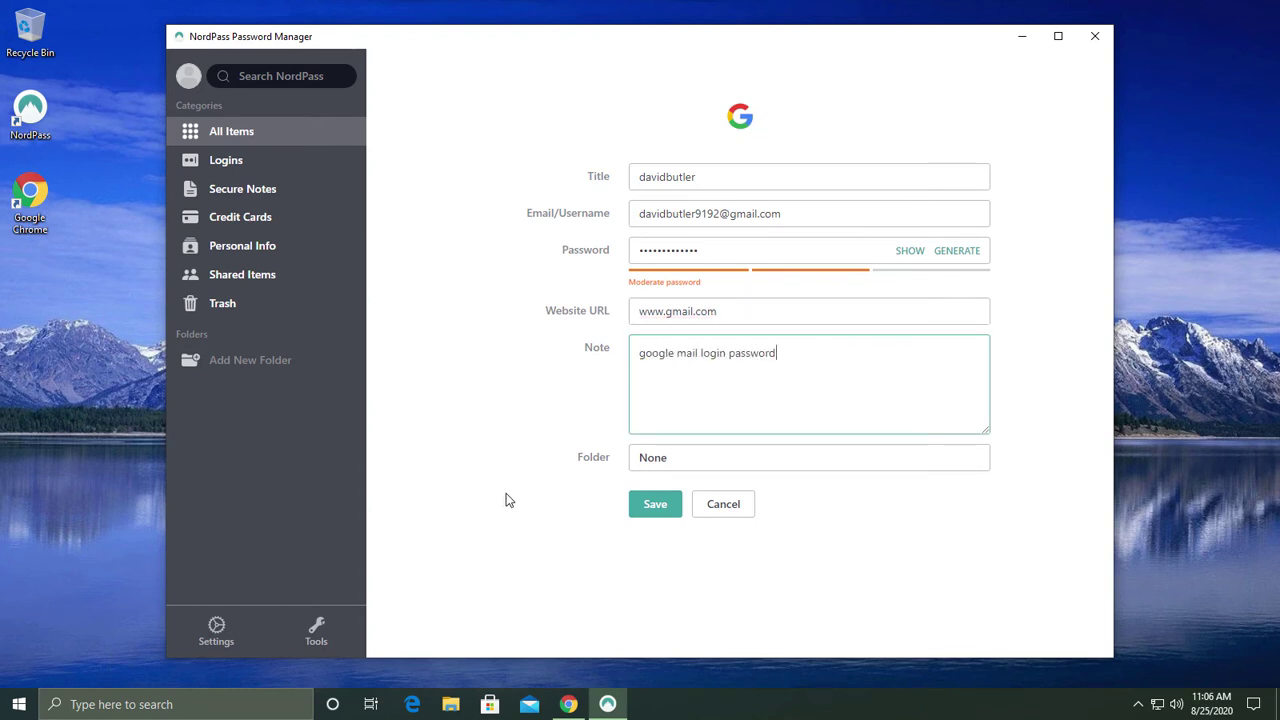
pyautogui.click(656, 508)
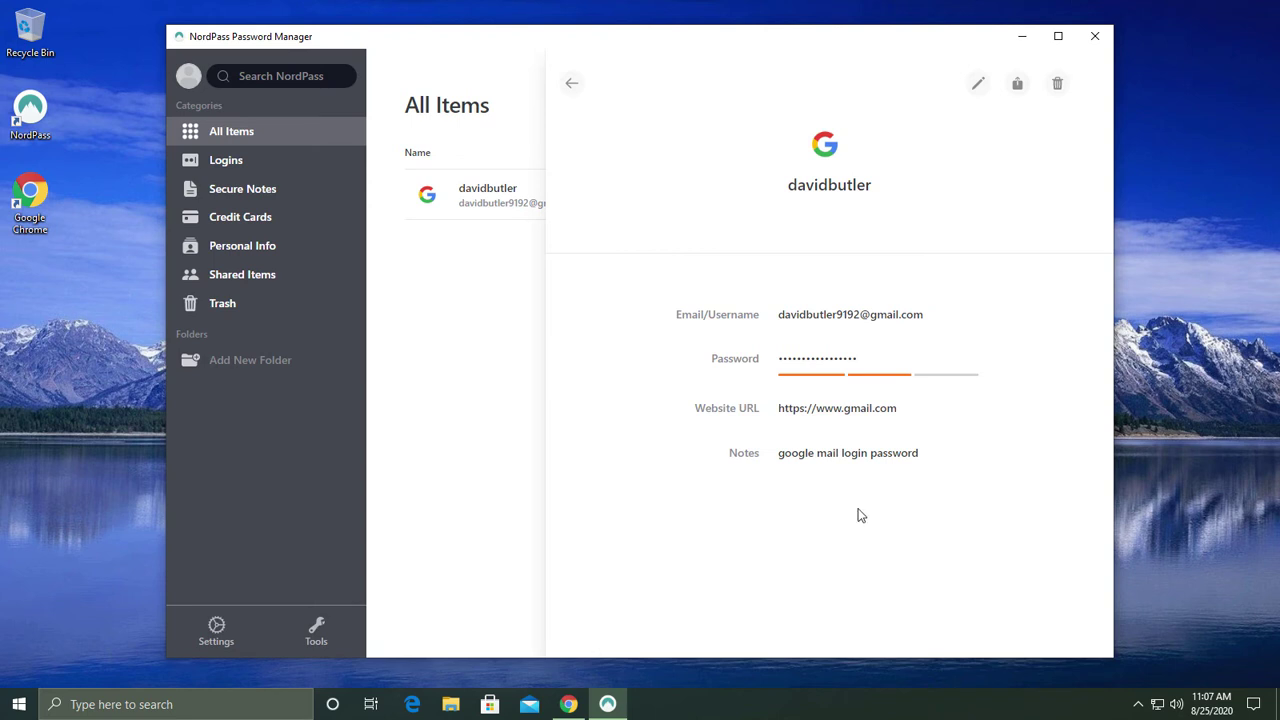
# Return to All Items and open NordPass's Browser Extensions settings
pyautogui.click(572, 83)
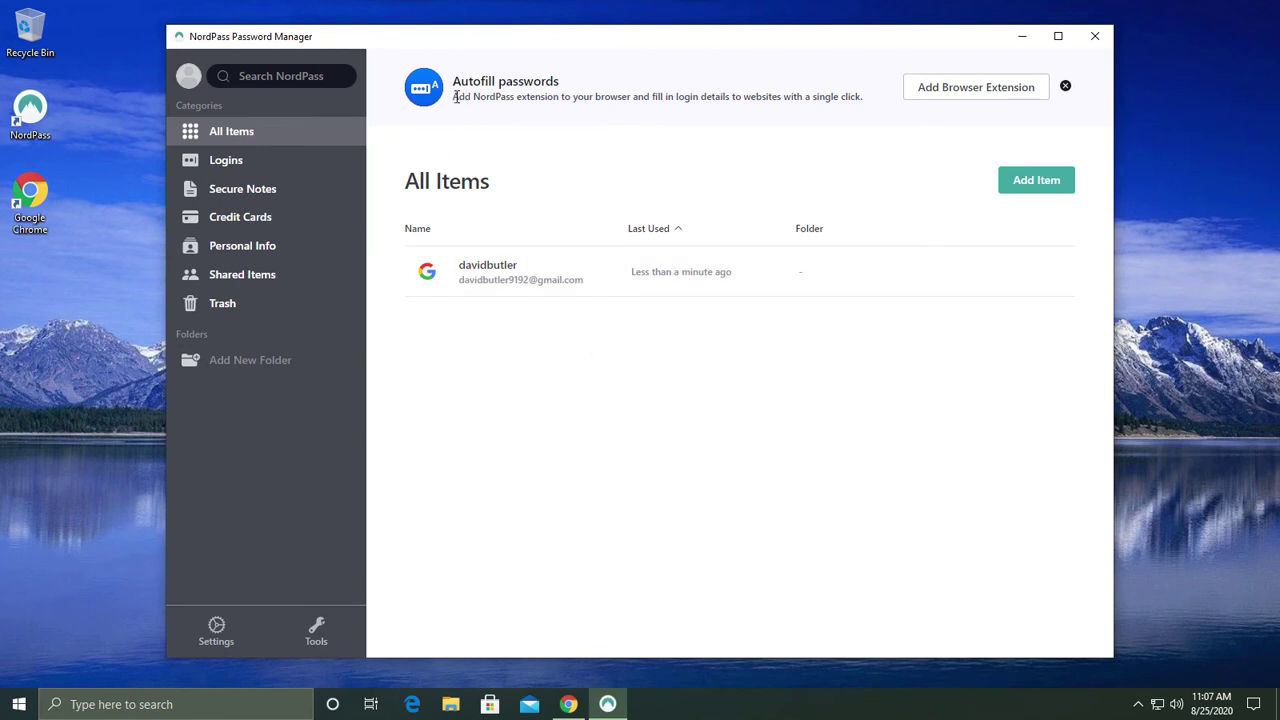
pyautogui.moveTo(483, 97); pyautogui.dragTo(872, 97)
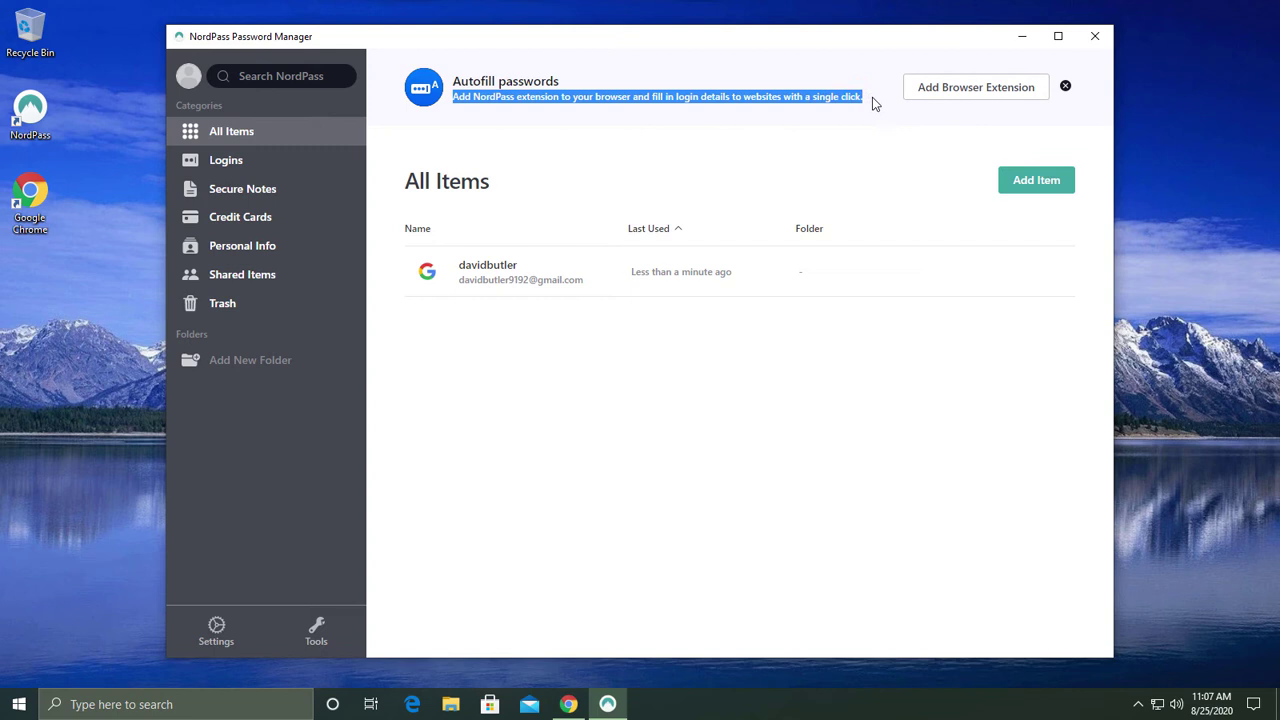
pyautogui.click(749, 136)
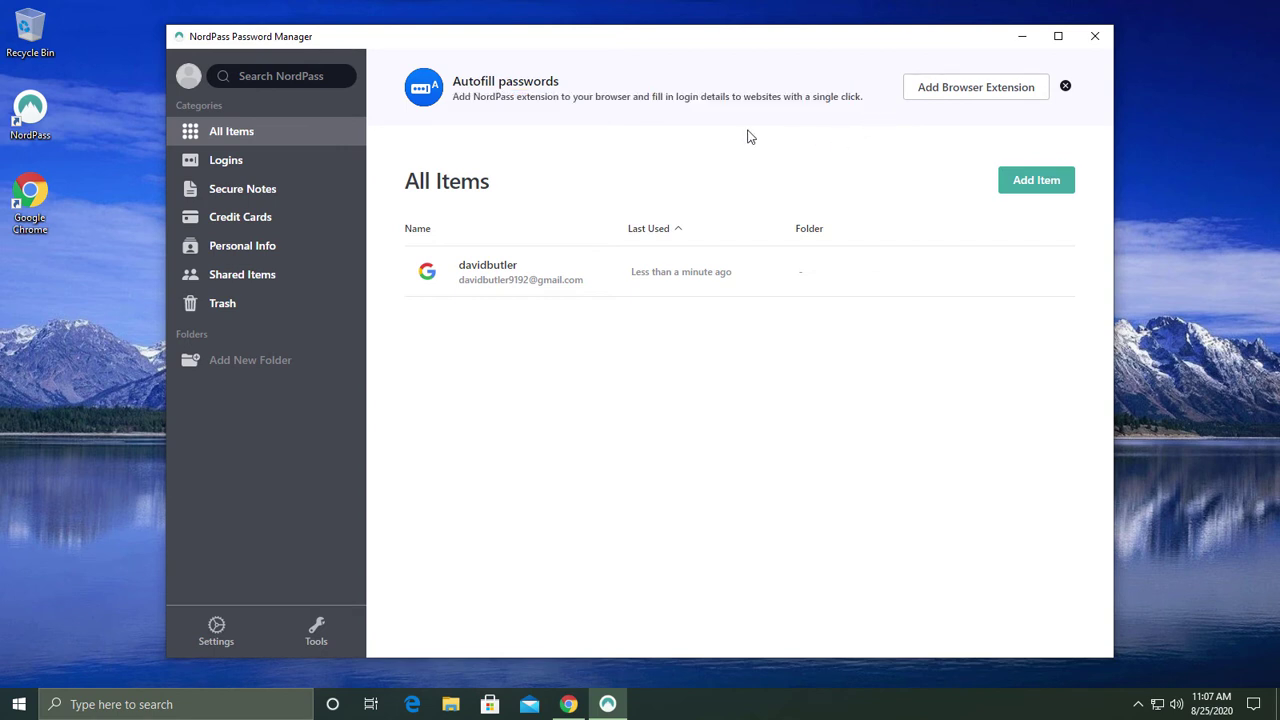
pyautogui.click(972, 90)
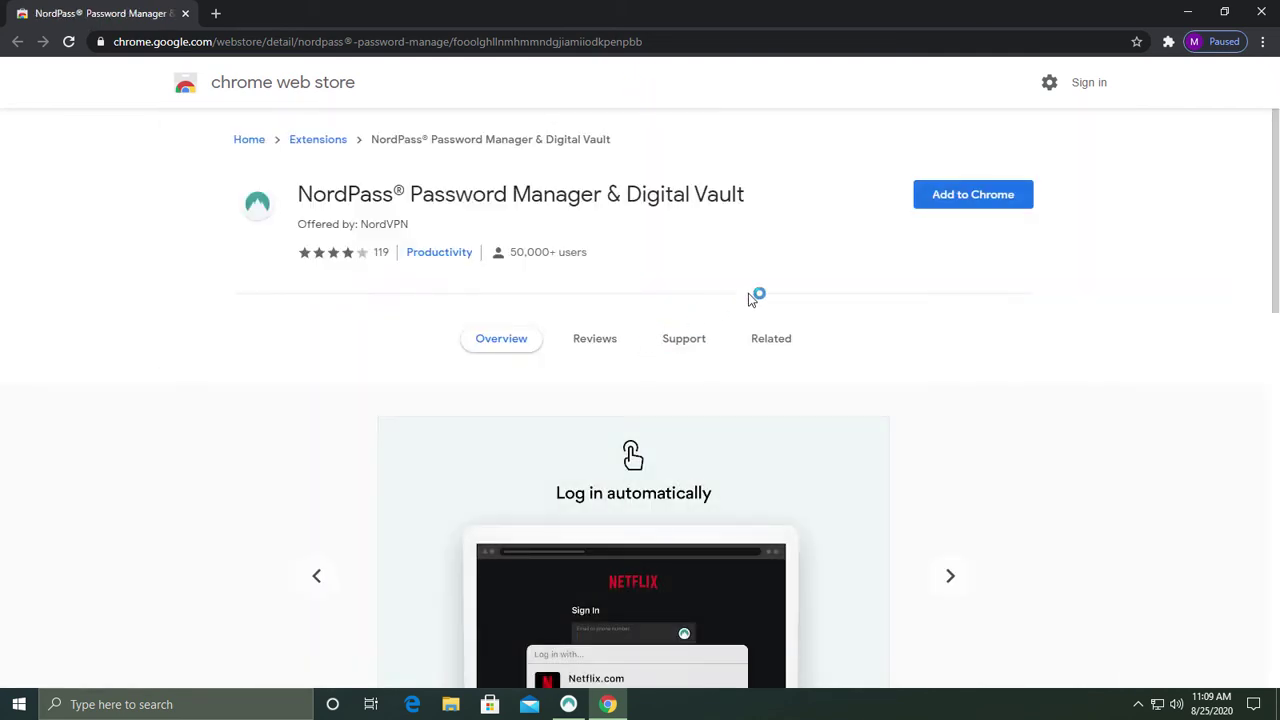
# Add the NordPass Password Manager extension to Chrome and confirm the installation
pyautogui.click(950, 205)
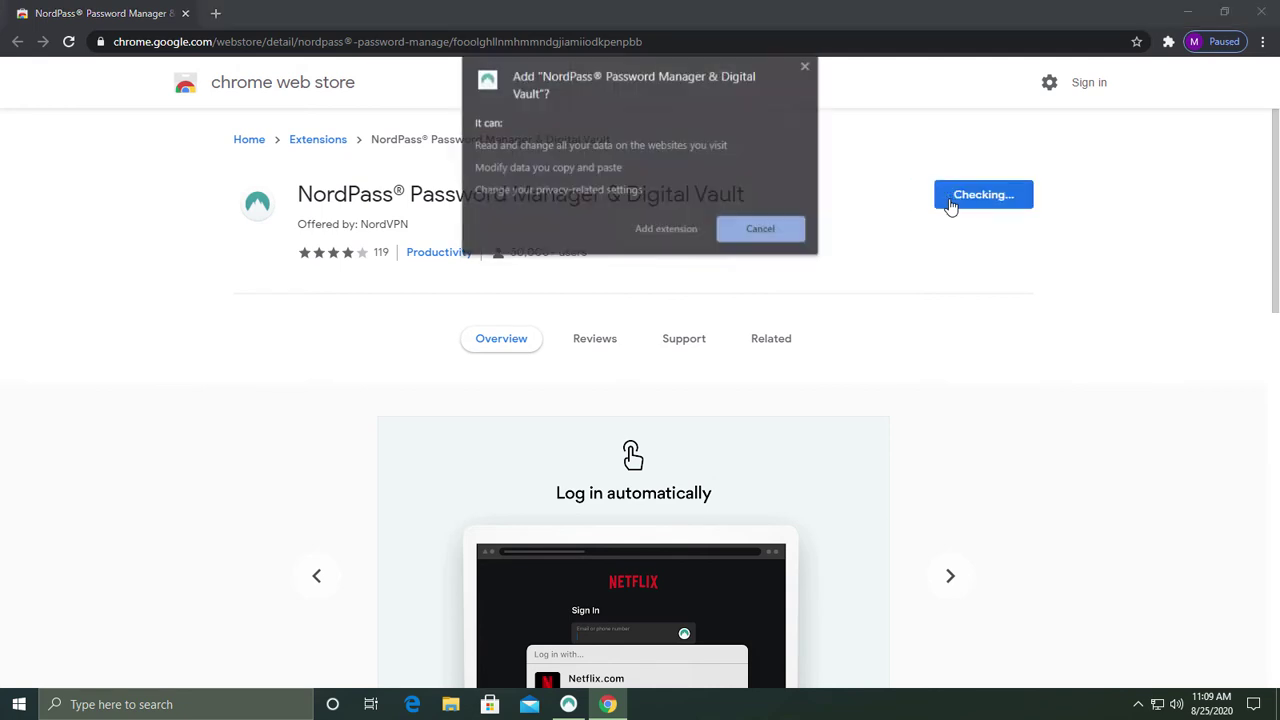
pyautogui.click(672, 234)
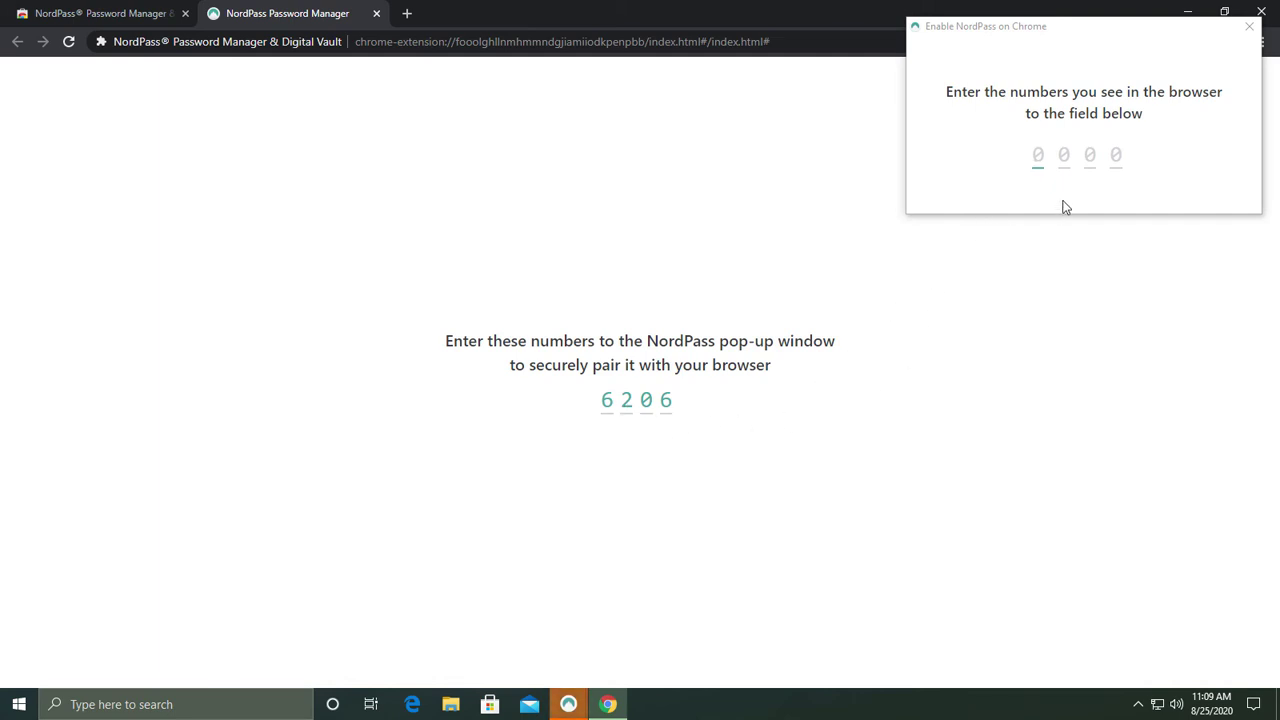
# Enter the four-digit pairing code from the browser into the Enable NordPass on Chrome pop-up
pyautogui.click(1037, 160)
pyautogui.write('6')
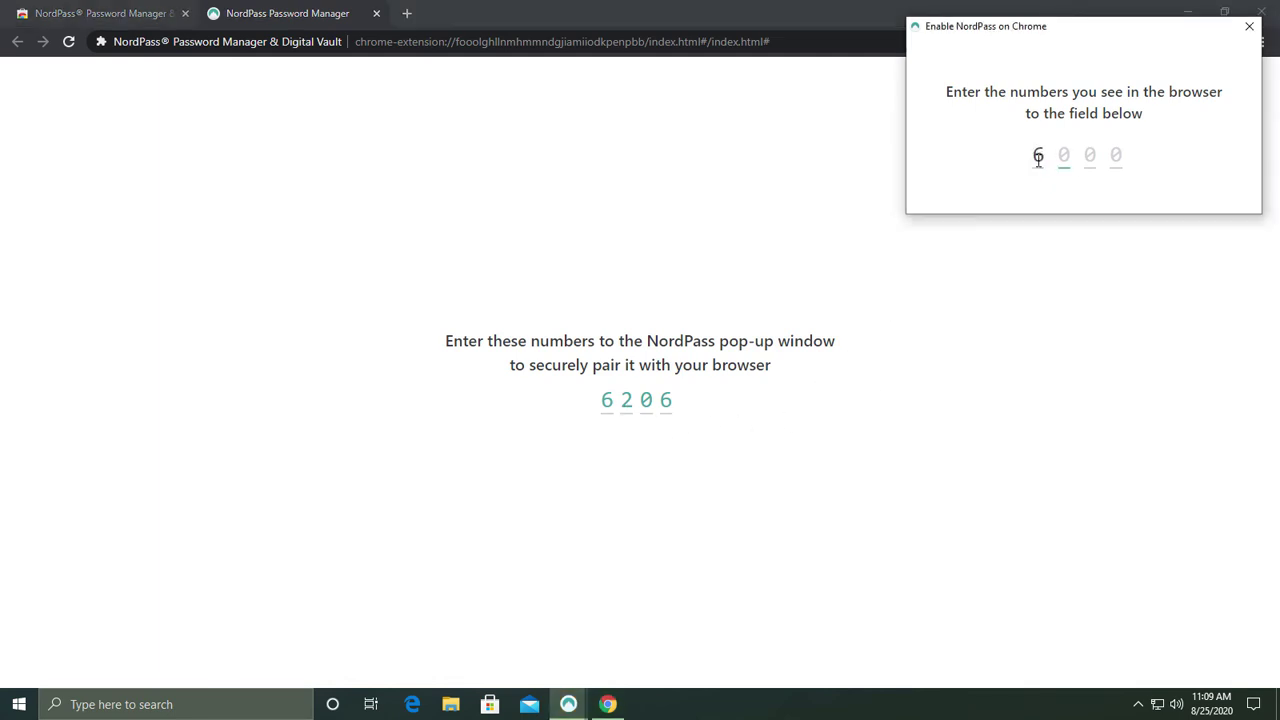
pyautogui.write('206')
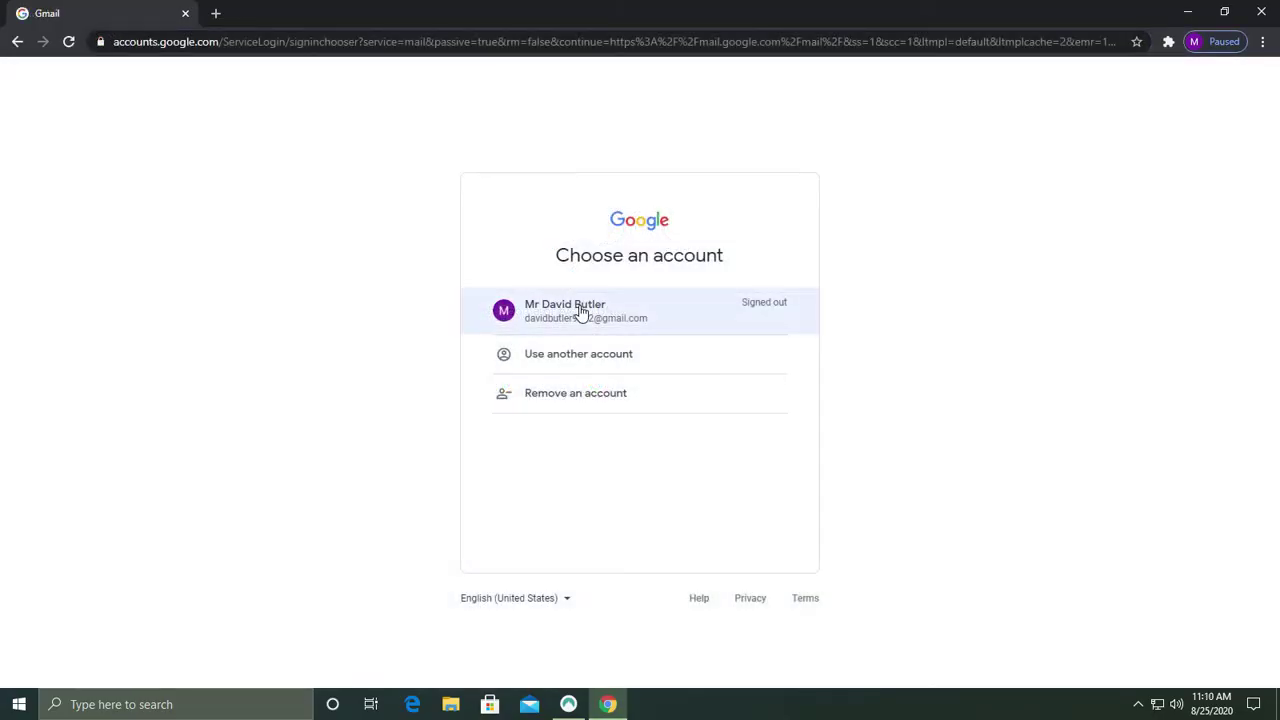
# Sign in to Gmail using the NordPass-filled saved password, then close Chrome
pyautogui.click(581, 312)
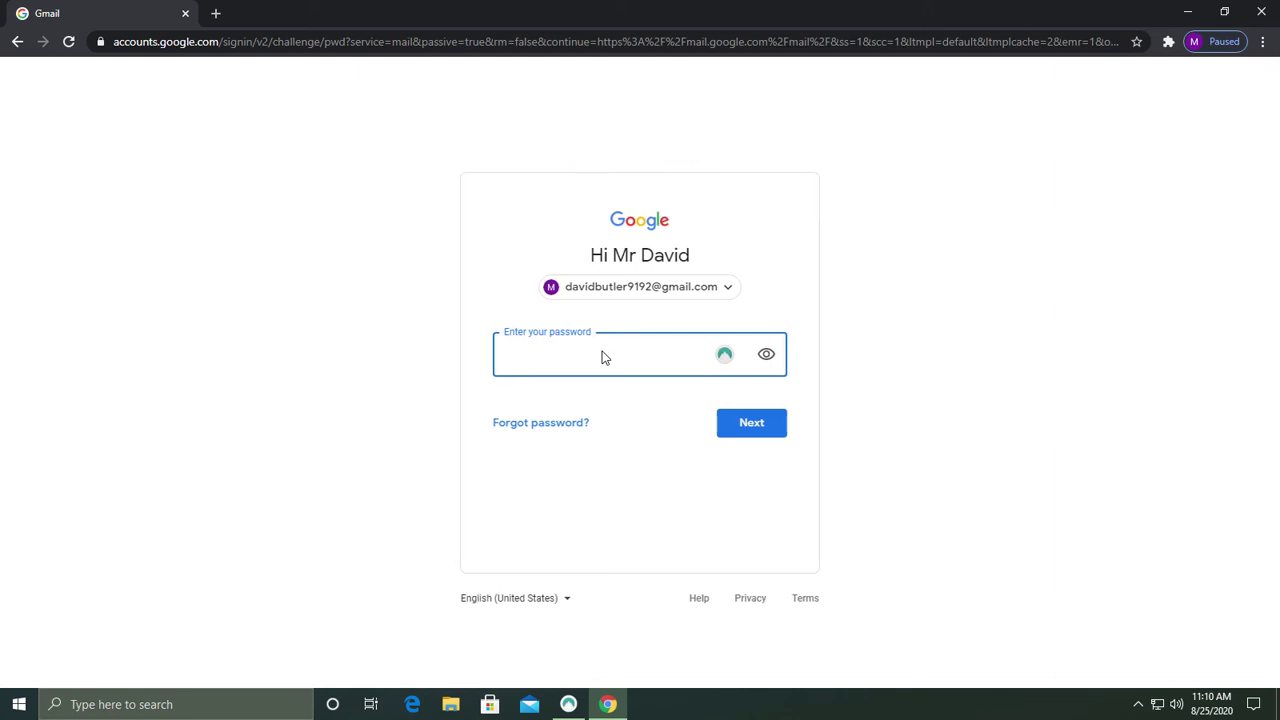
pyautogui.click(724, 358)
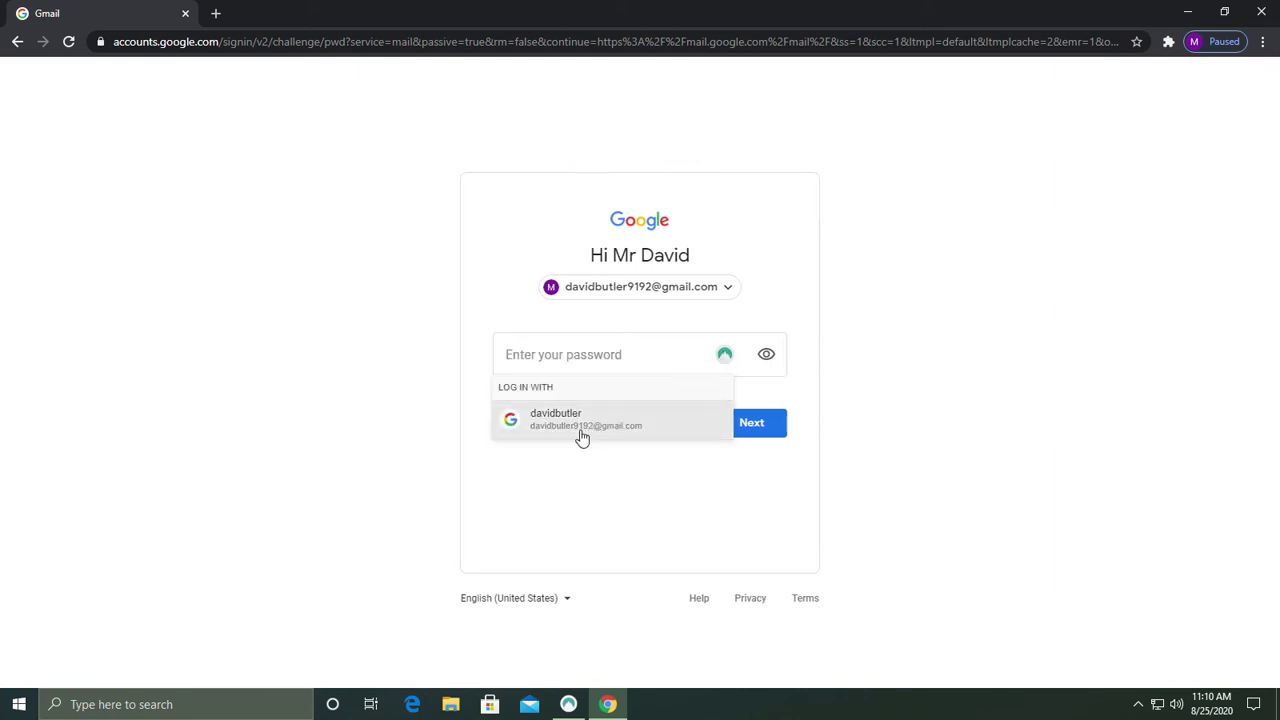
pyautogui.click(582, 437)
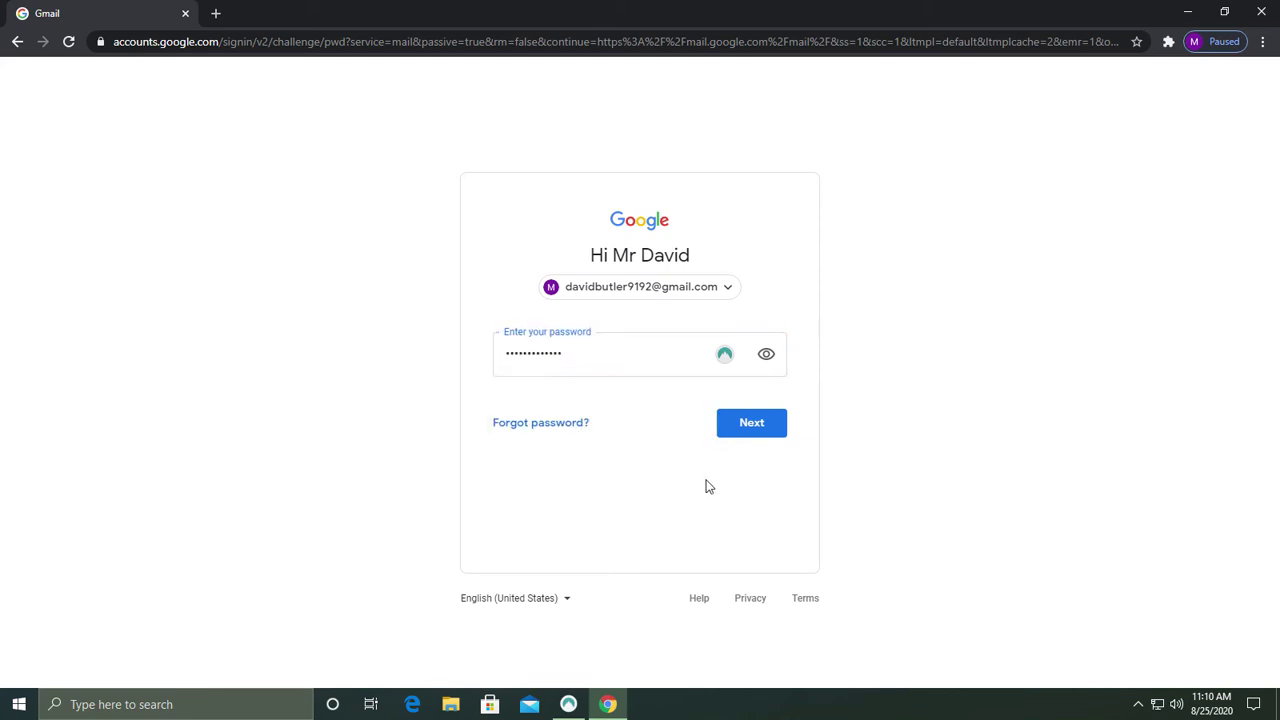
pyautogui.click(750, 433)
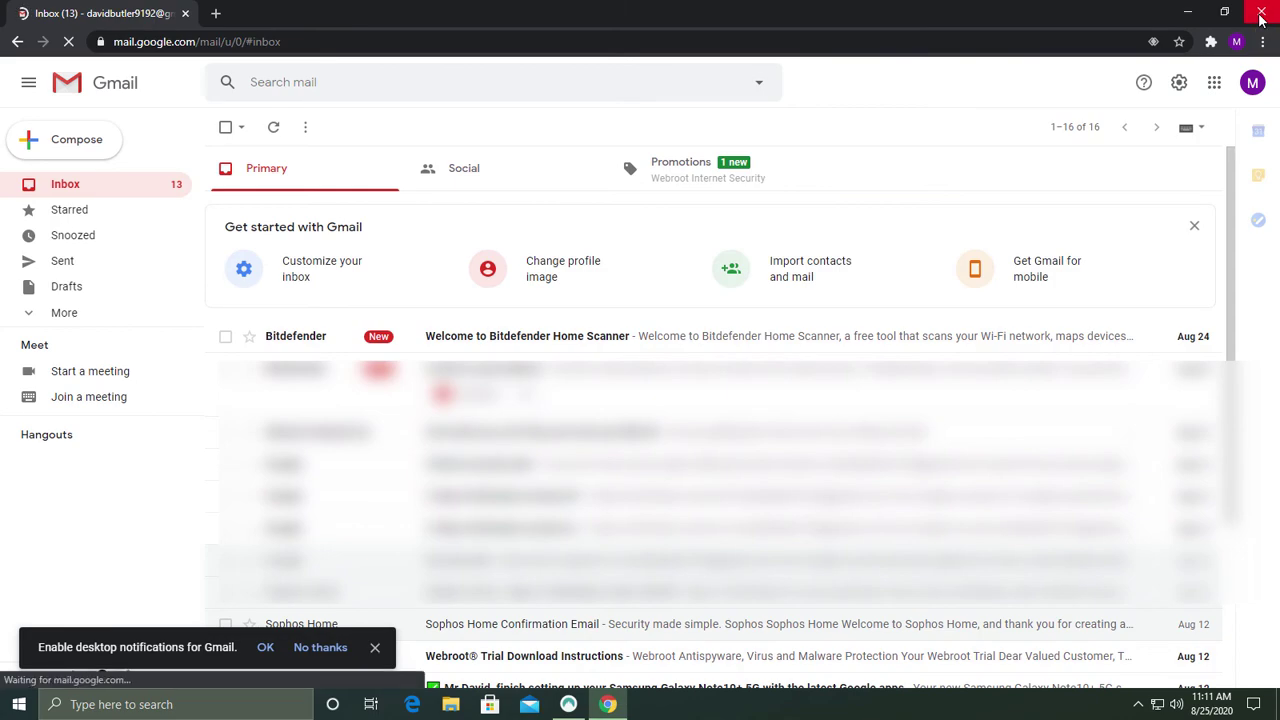
pyautogui.click(1260, 14)
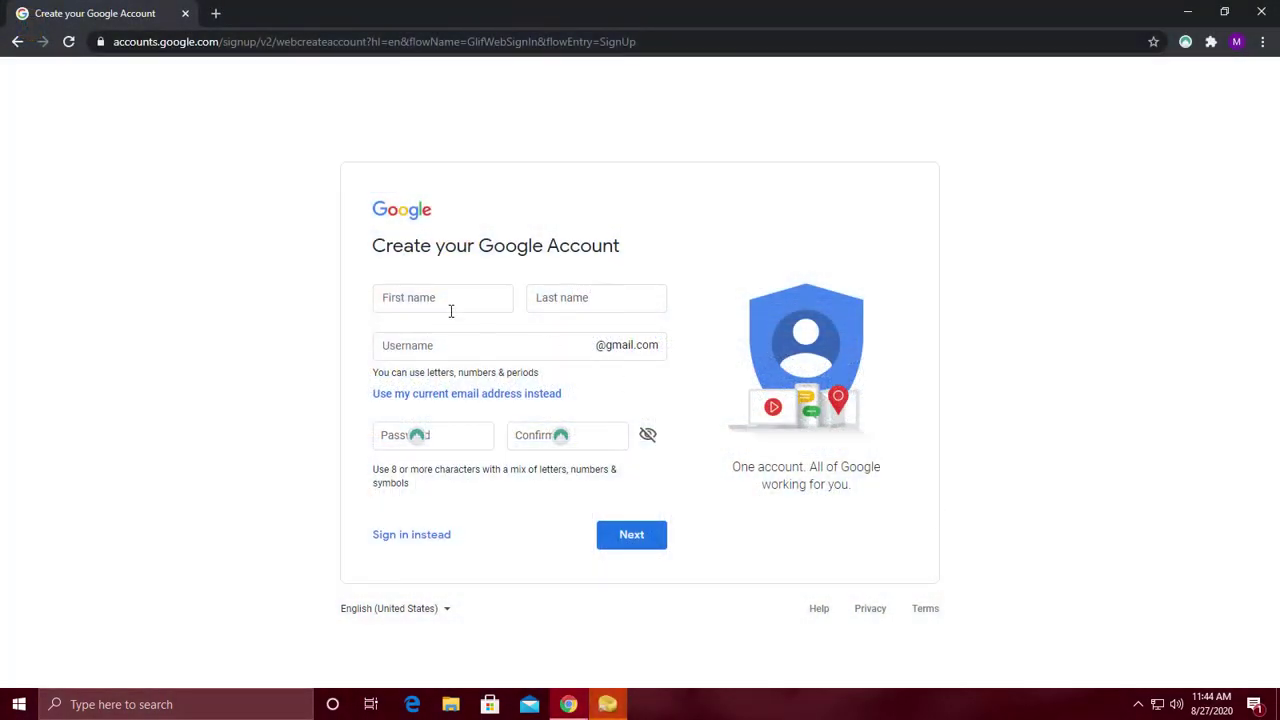
# Enter the first name, last name and a new Gmail username on the sign-up form
pyautogui.click(445, 303)
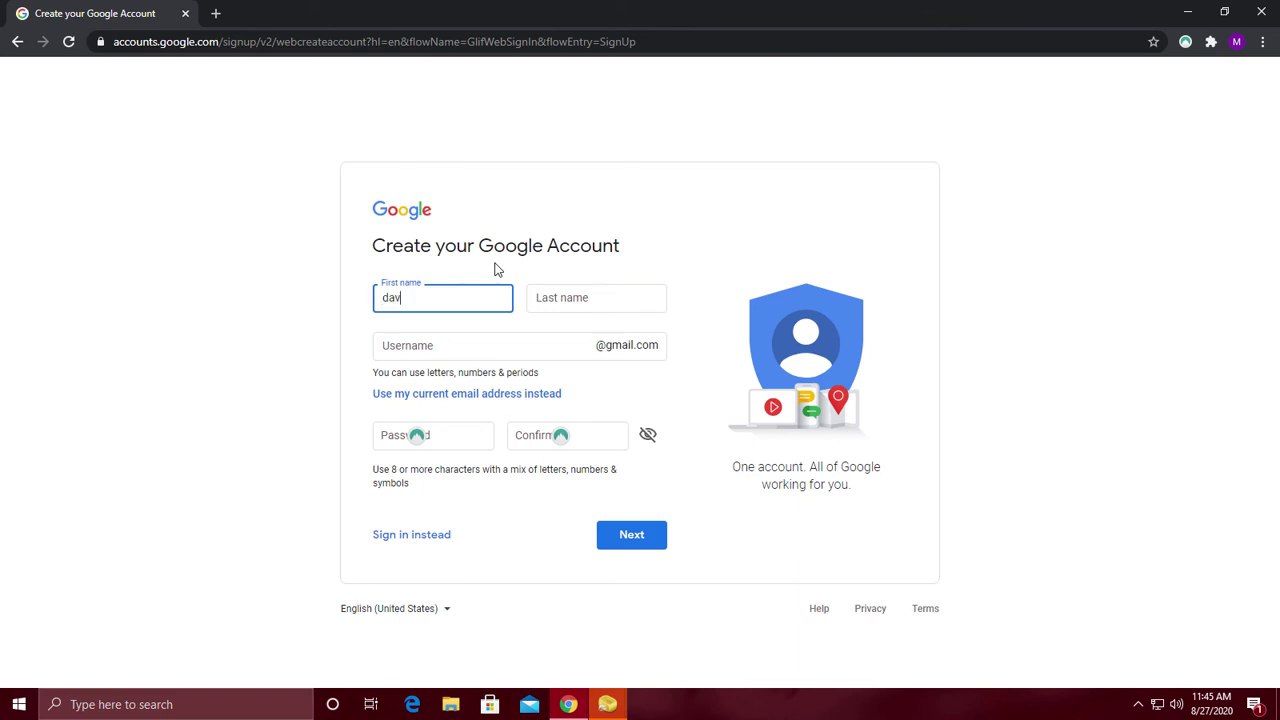
pyautogui.press('Tab')
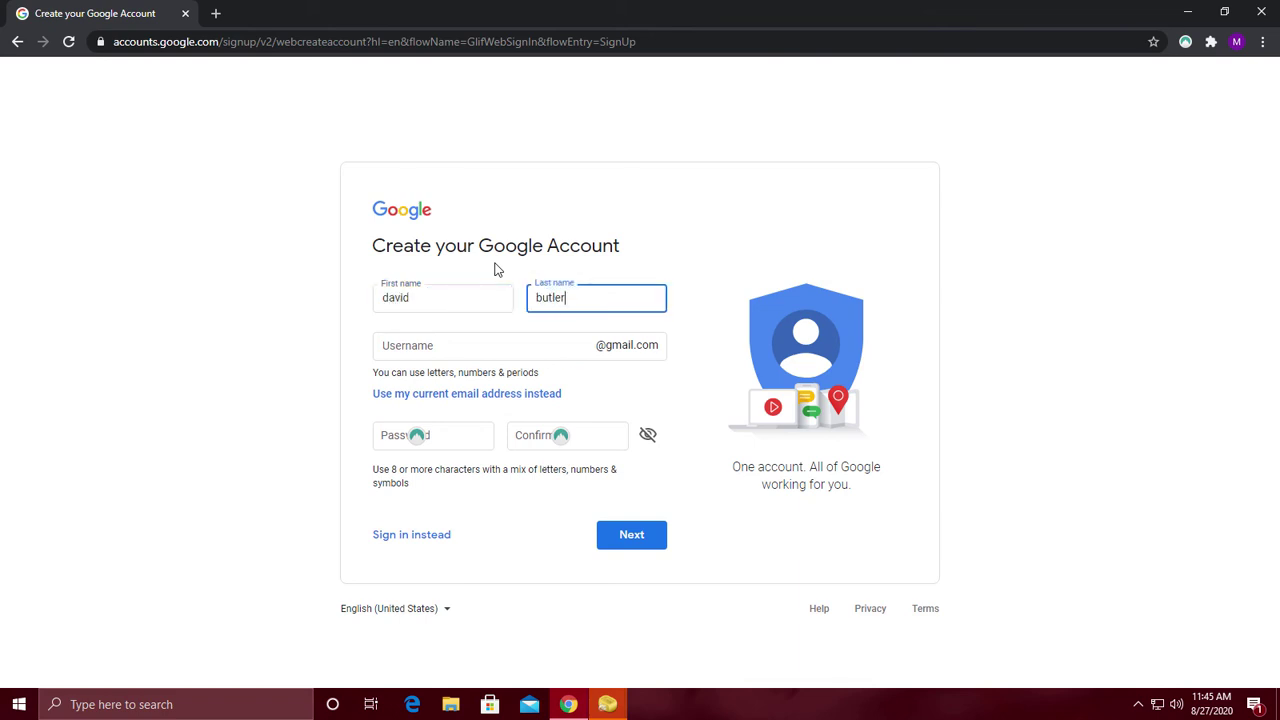
pyautogui.press('Tab')
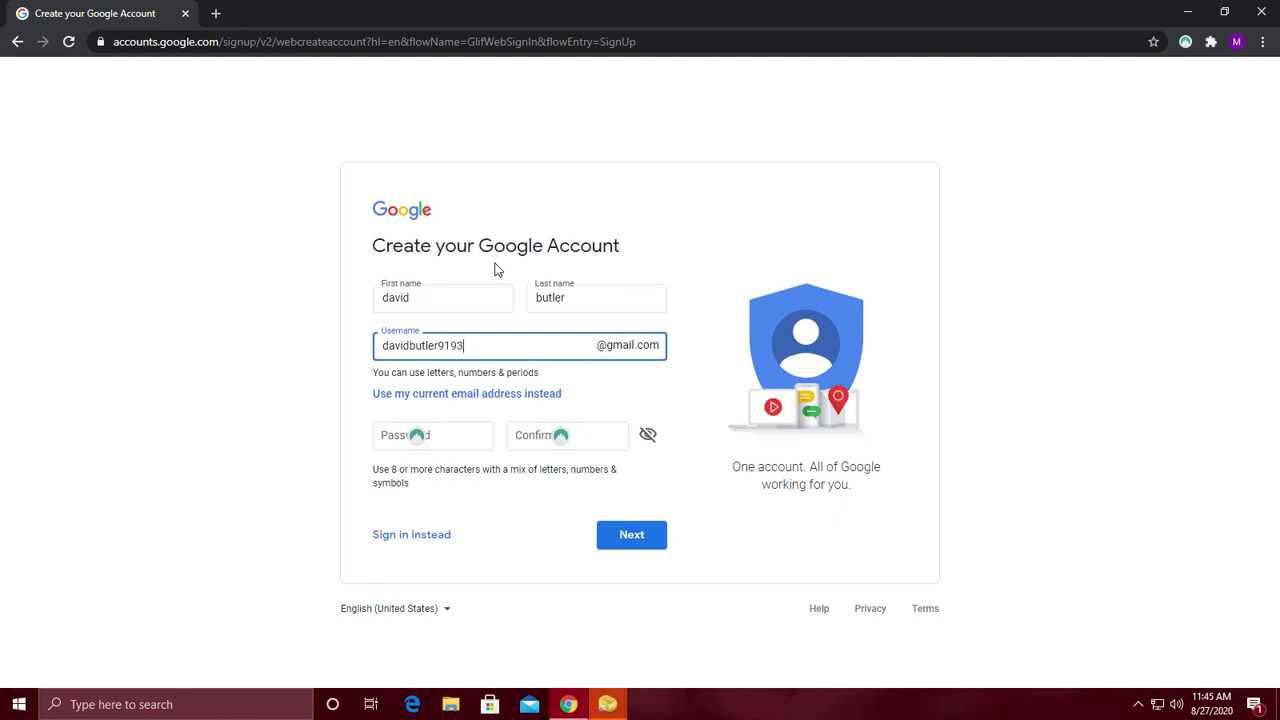
pyautogui.click(451, 500)
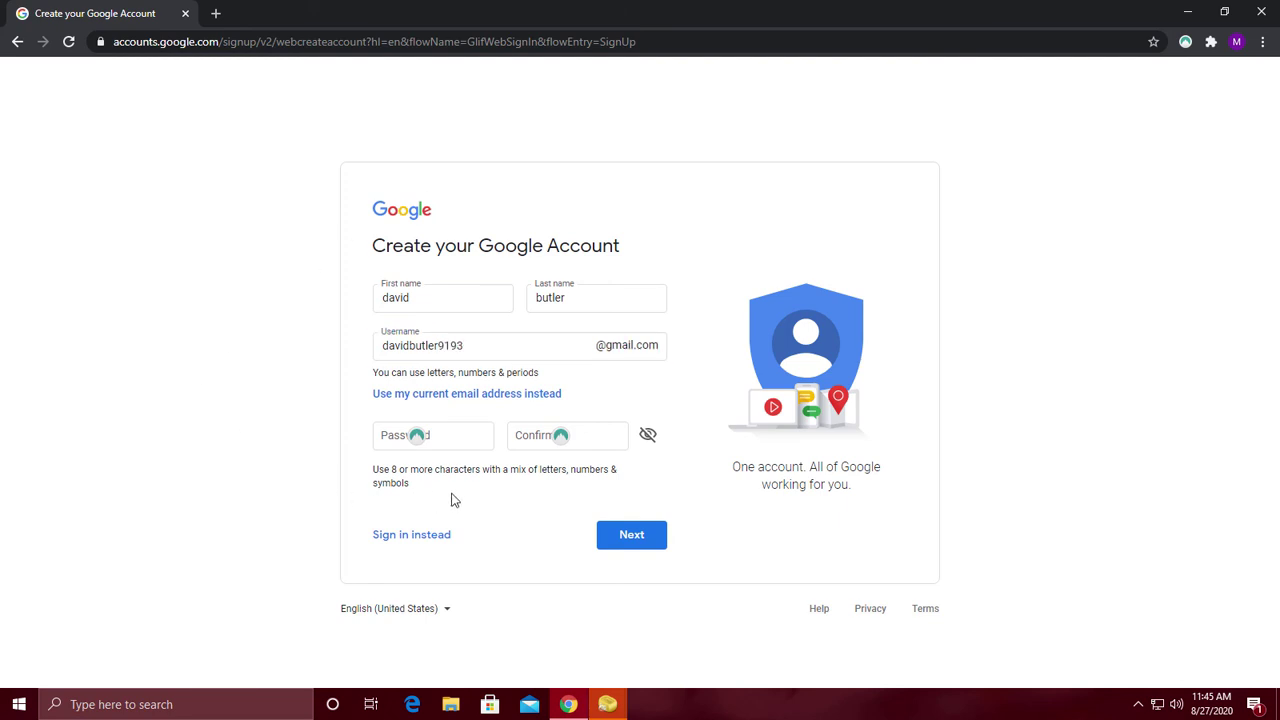
# Regenerate NordPass's strong password suggestion three times and fill both password fields with it
pyautogui.click(417, 445)
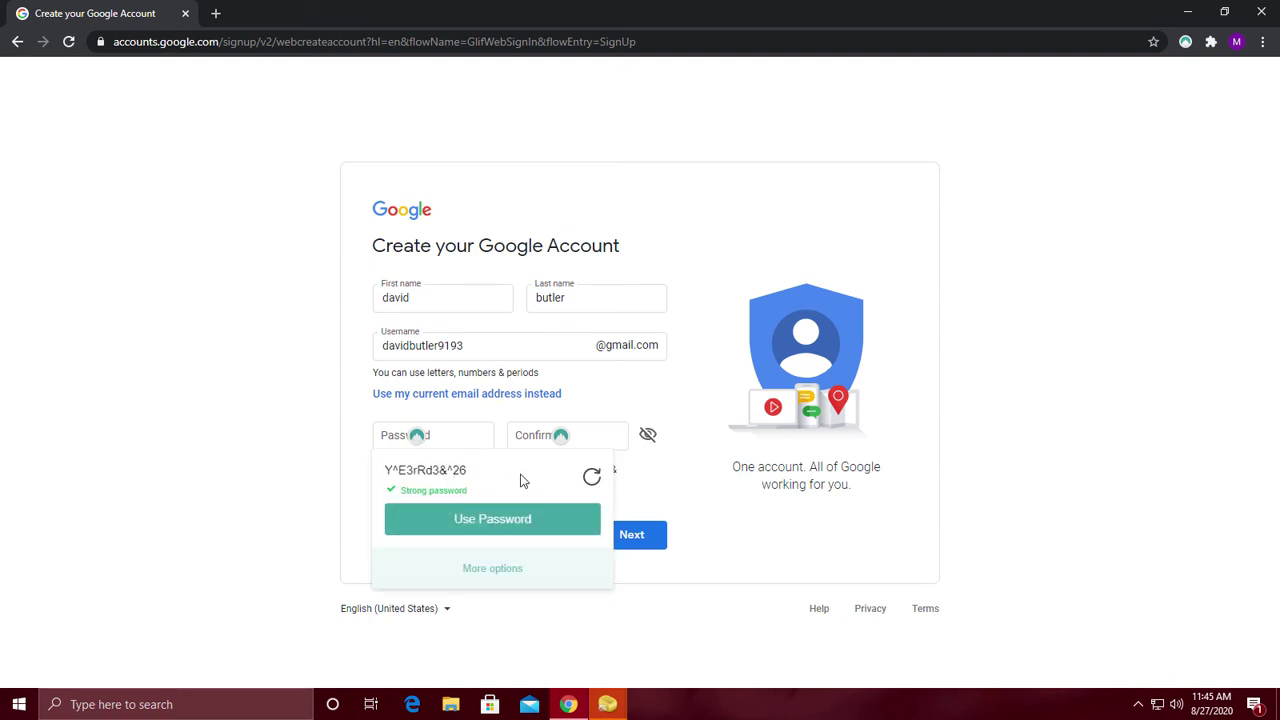
pyautogui.click(592, 478)
pyautogui.click(592, 478)
pyautogui.click(592, 478)
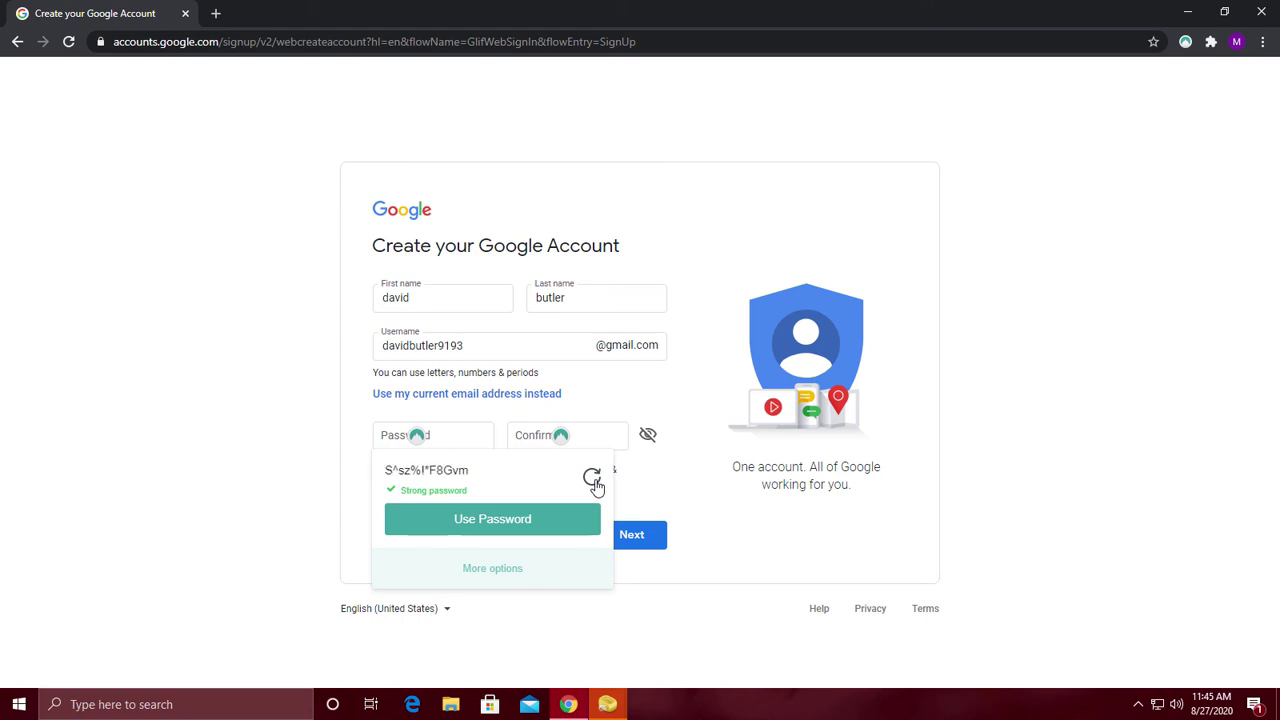
pyautogui.click(492, 519)
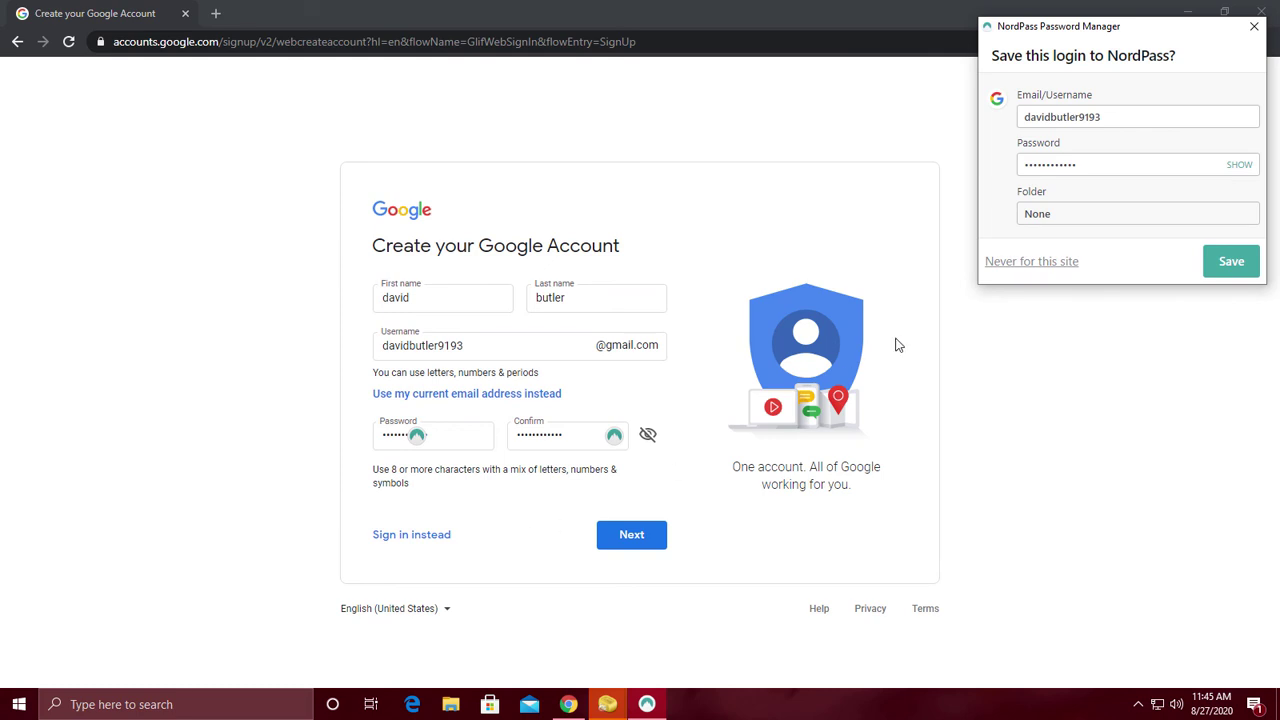
# Save the new login to the NordPass vault and continue to the next sign-up step
pyautogui.click(1230, 262)
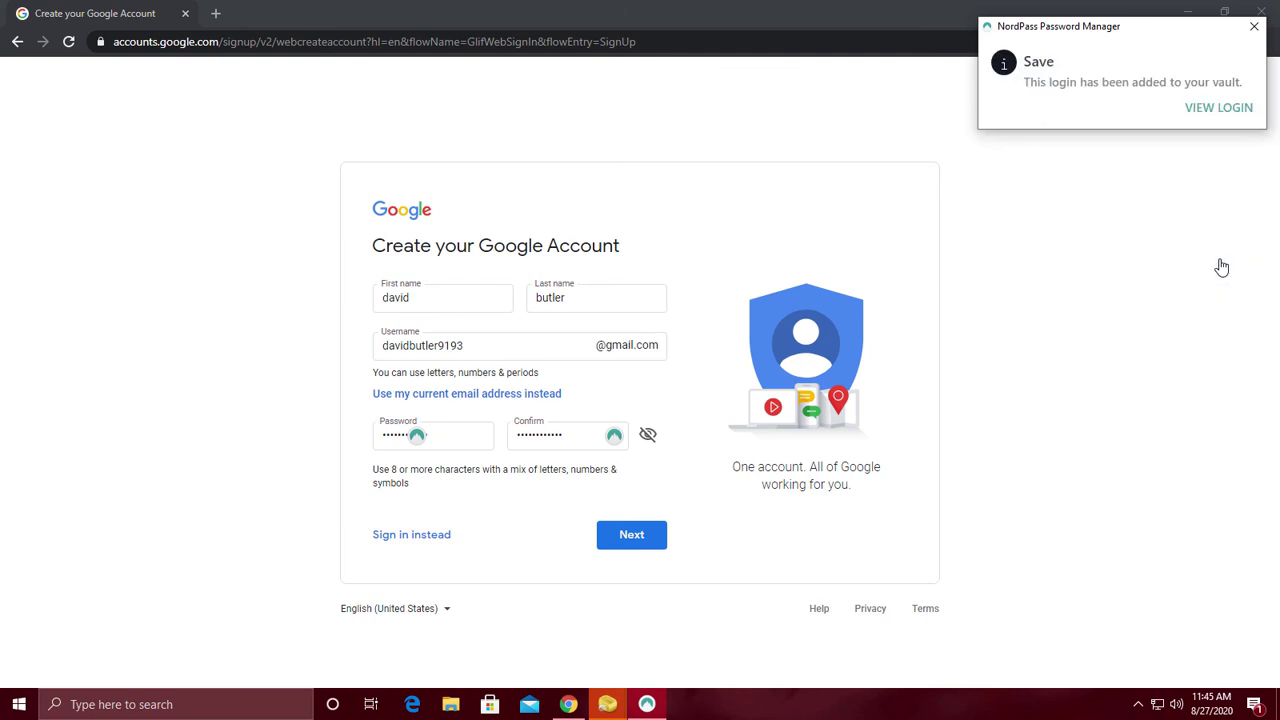
pyautogui.click(1174, 291)
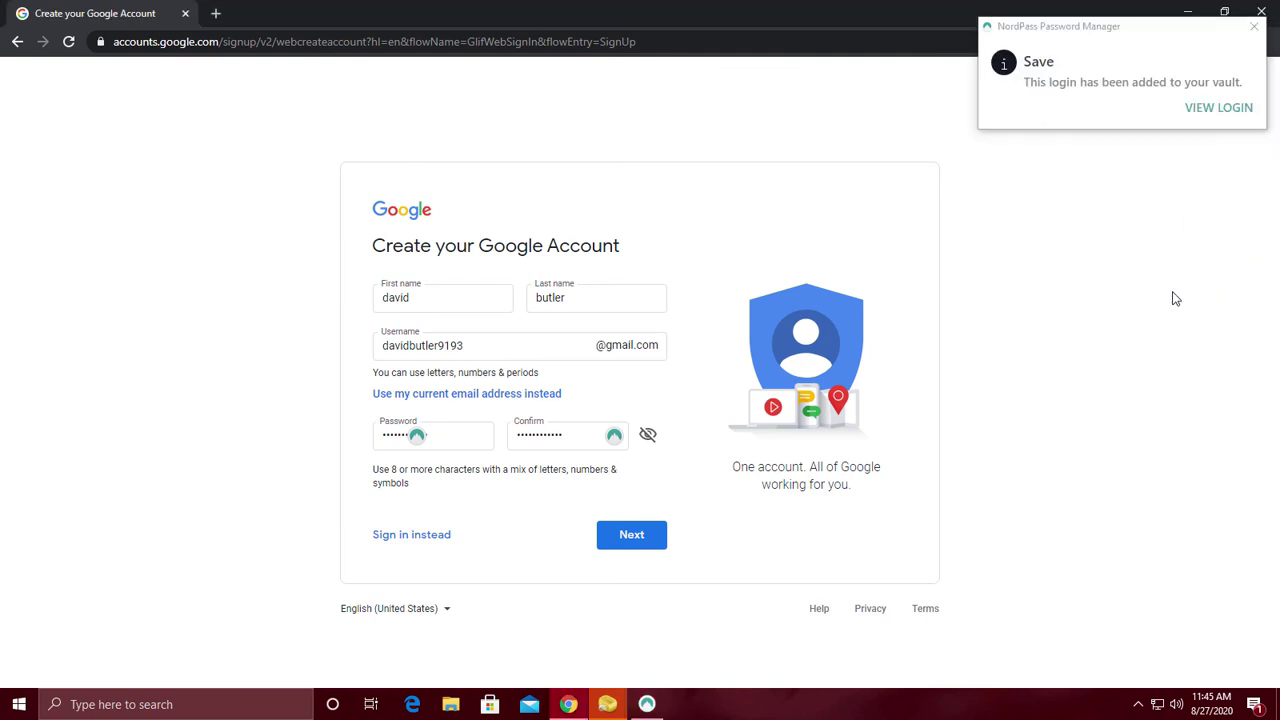
pyautogui.click(638, 548)
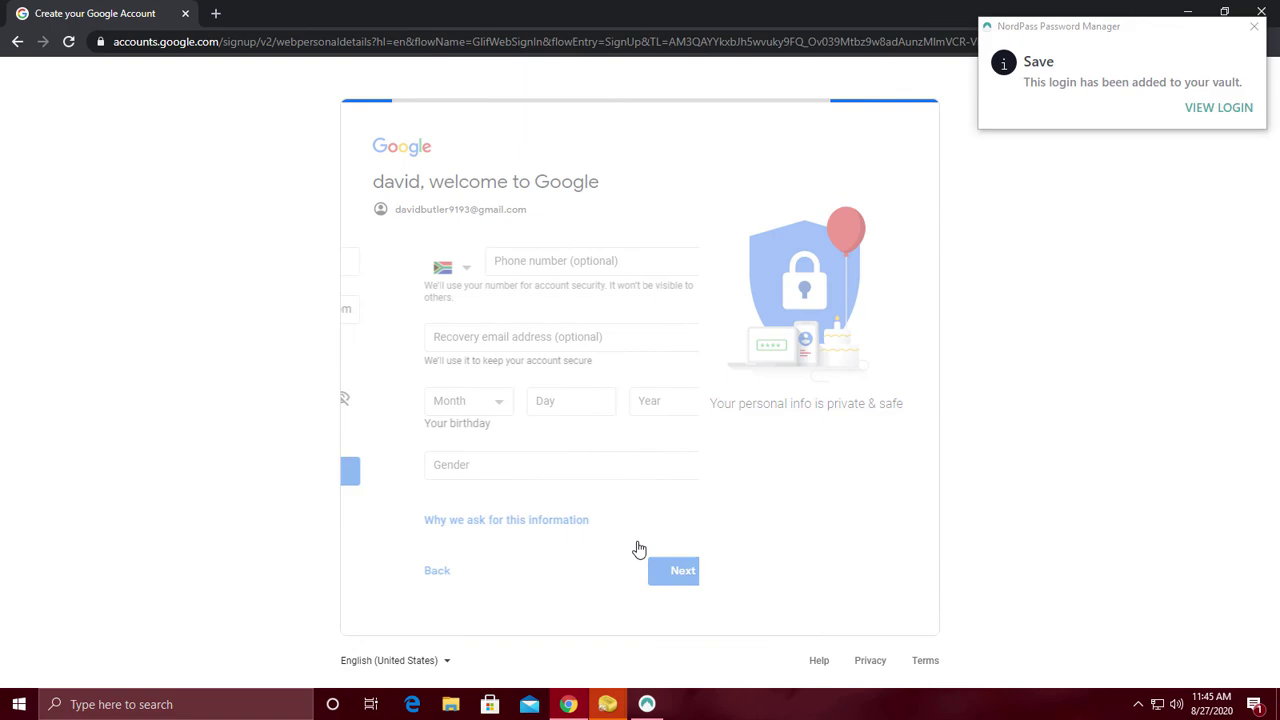